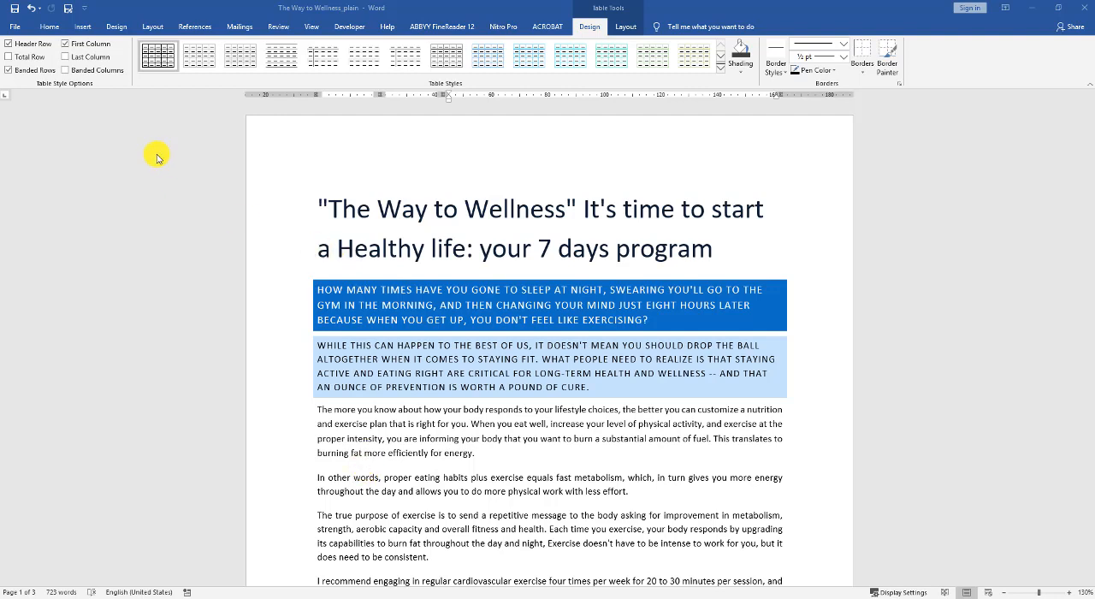
- Create a new blank document
left_click(20, 27)
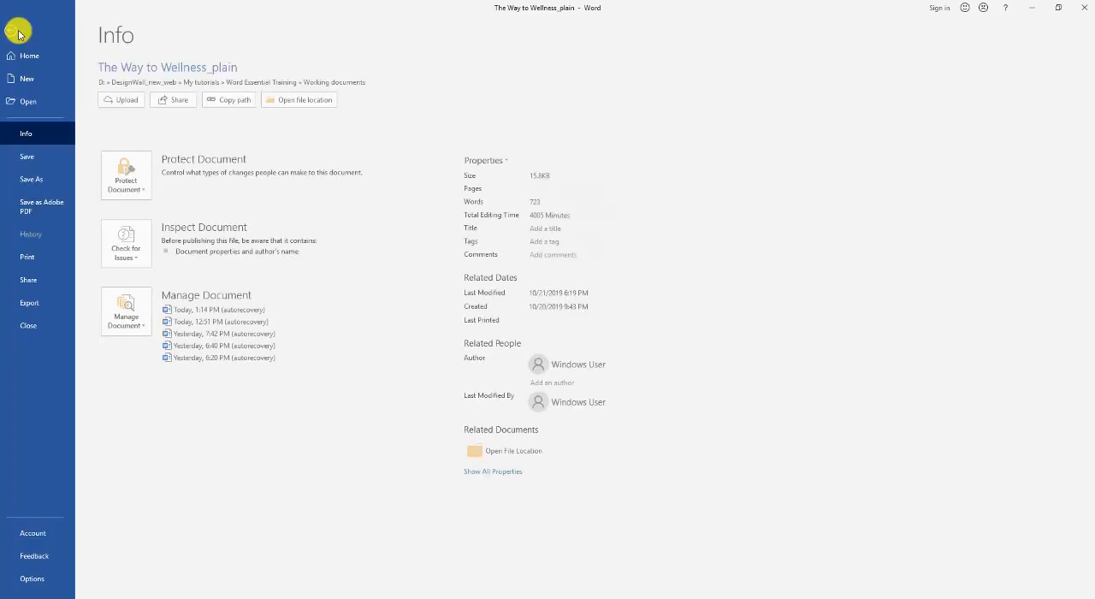
left_click(36, 79)
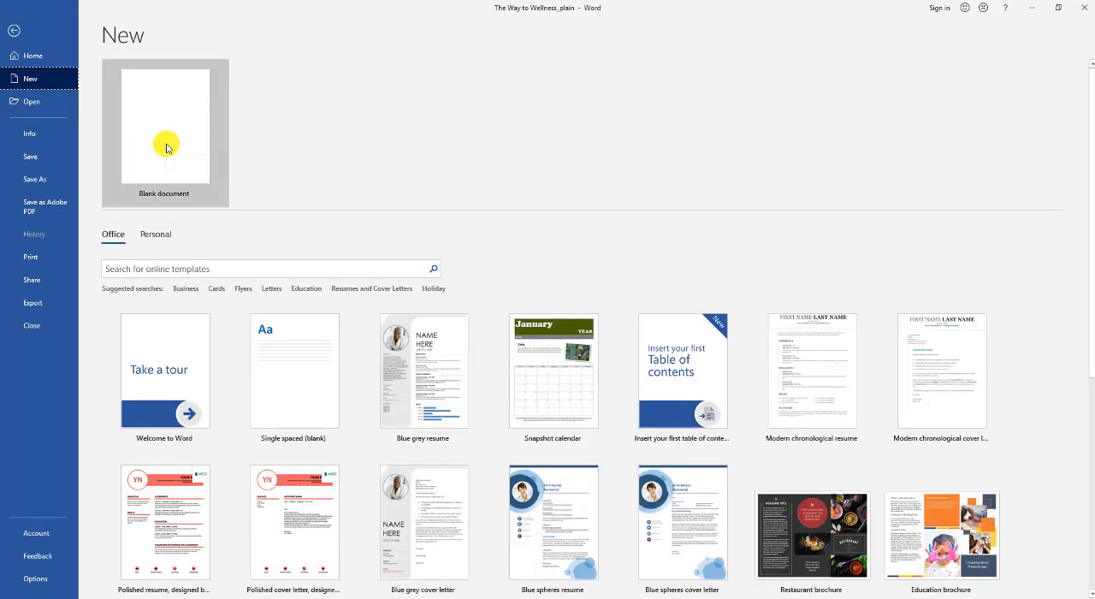
left_click(166, 147)
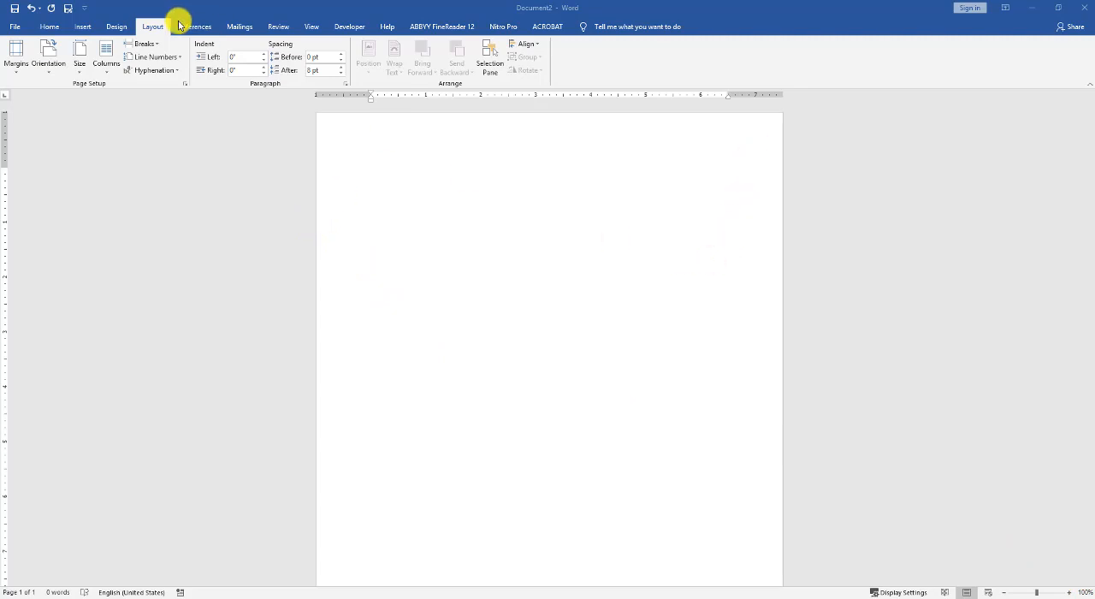
- Set the blank document's page size to Letter (8.5" x 11") and look over the page
left_click(77, 66)
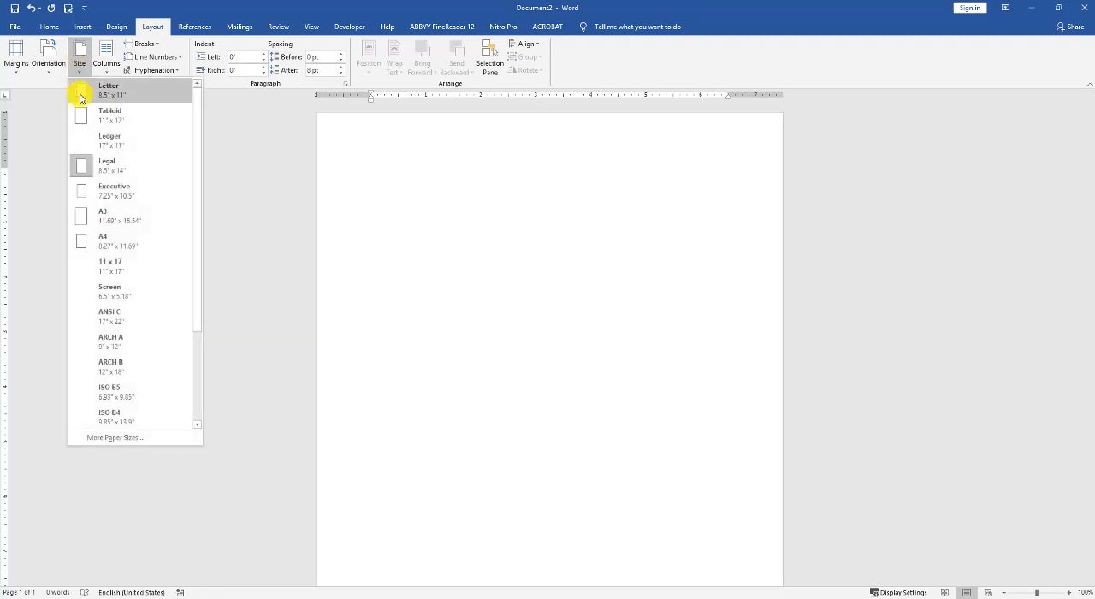
left_click(126, 92)
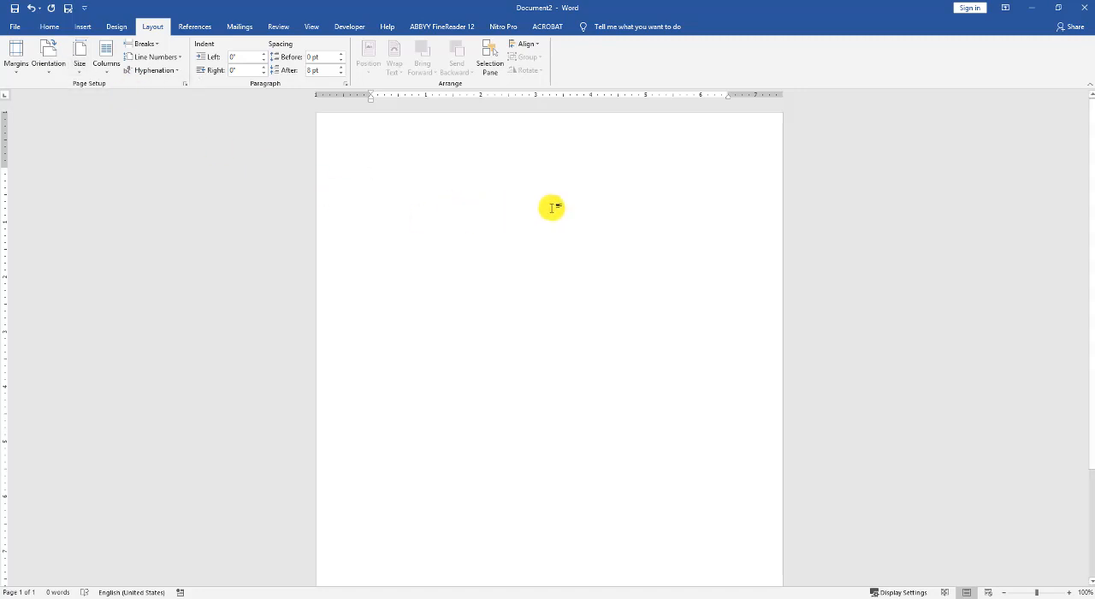
scroll(620, 207, "down", 1)
scroll(619, 209, "down", 1)
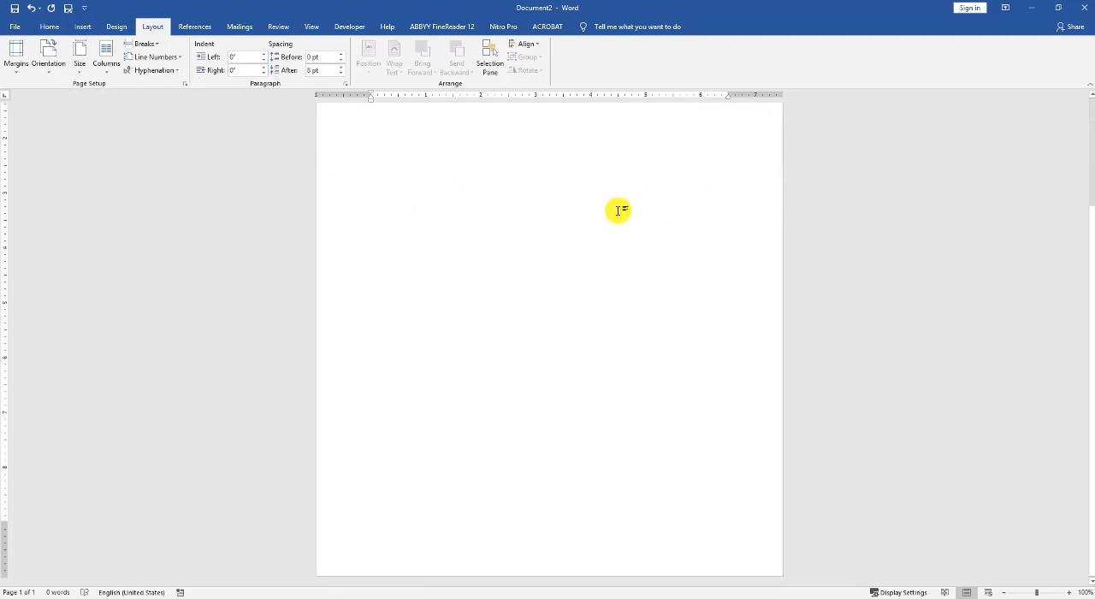
scroll(618, 210, "up", 2)
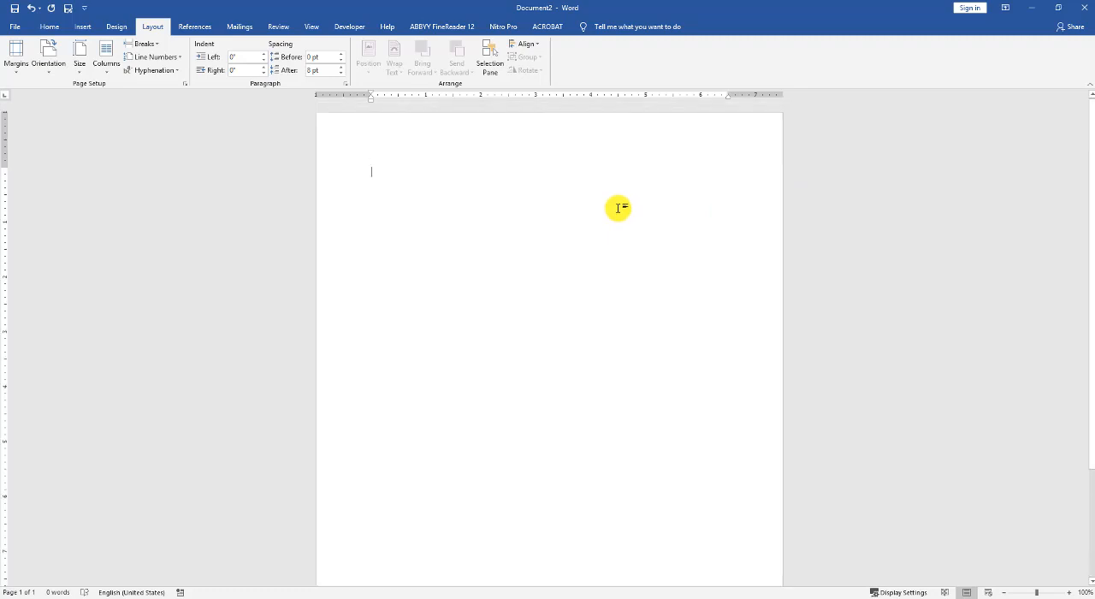
scroll(619, 208, "down", 1)
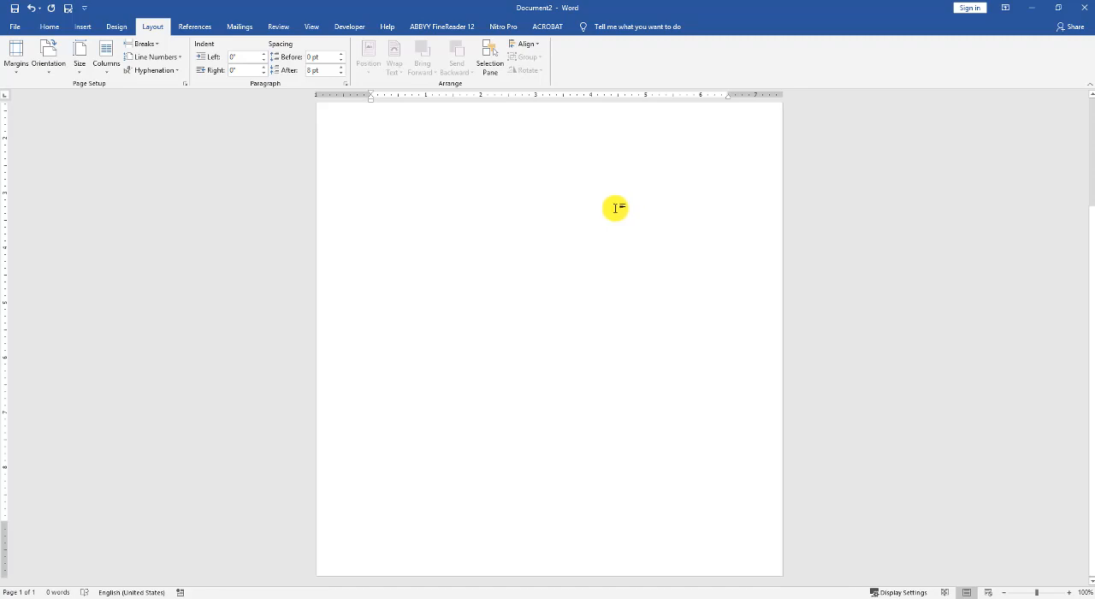
scroll(618, 208, "up", 1)
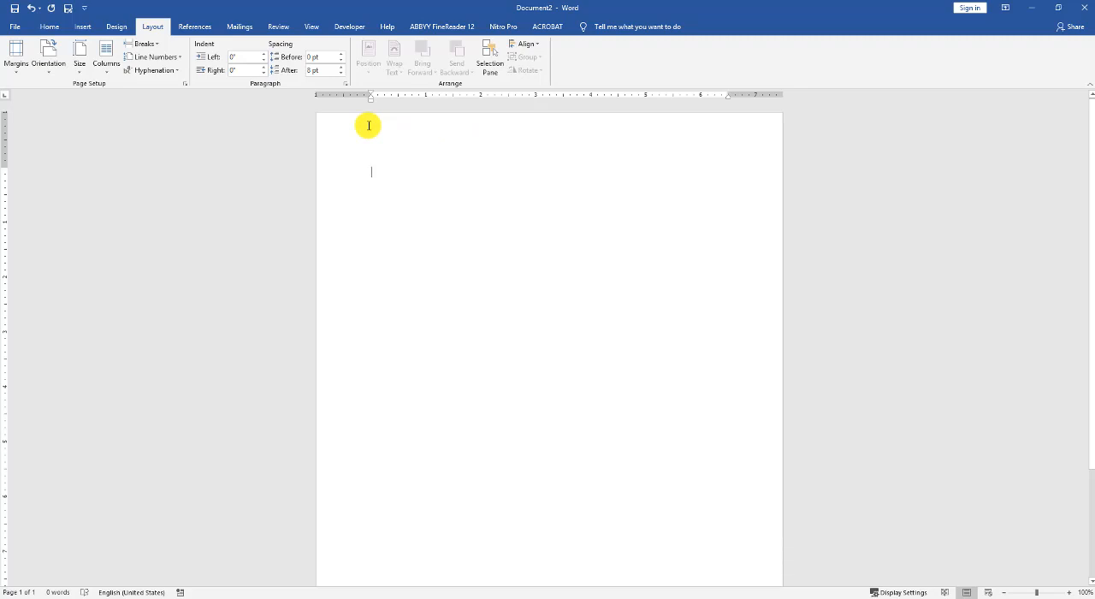
- Set the page size to Legal (8.5" x 14") and view the custom paper width and height settings without changing them
left_click(76, 74)
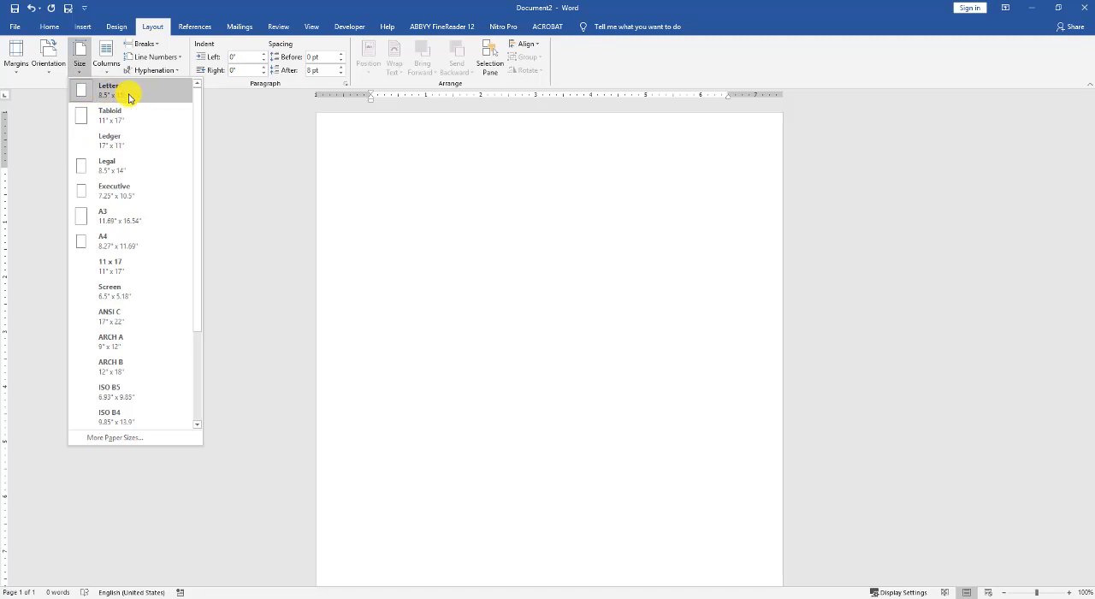
left_click(123, 167)
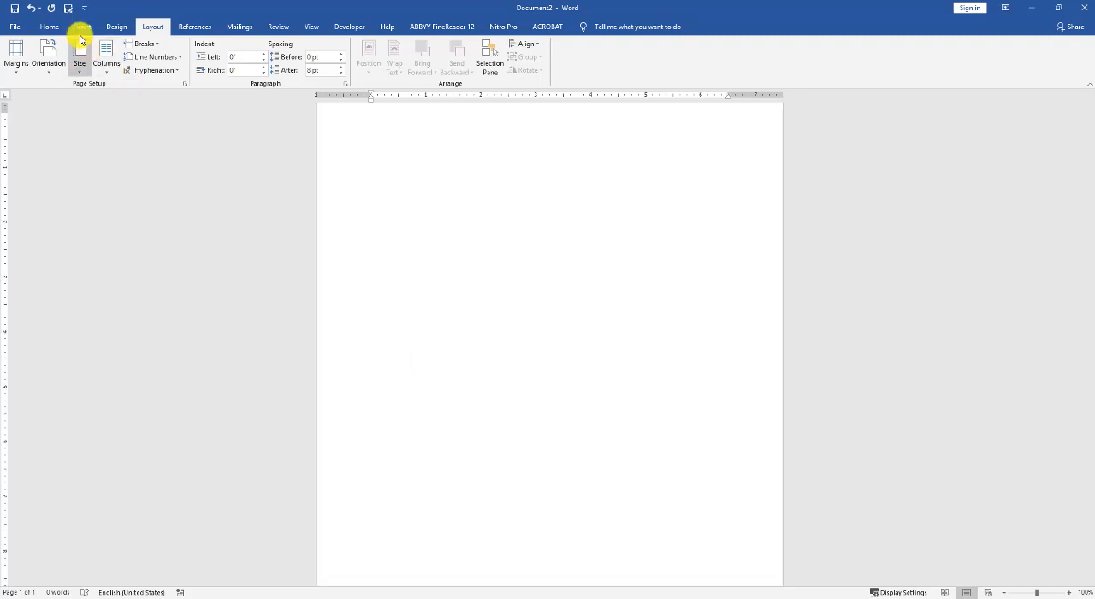
left_click(87, 73)
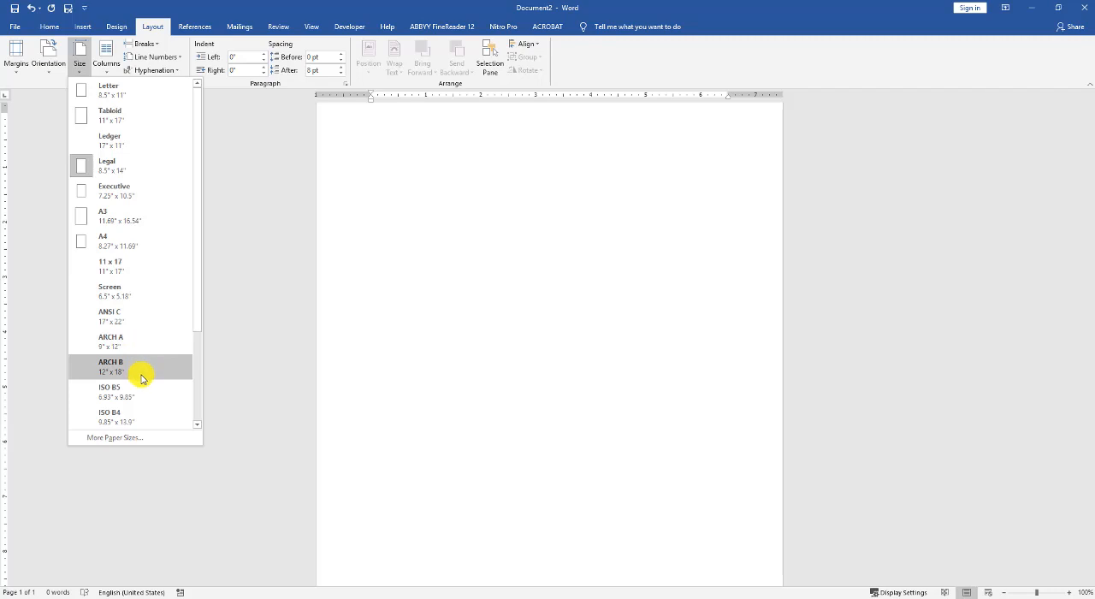
scroll(142, 378, "down", 2)
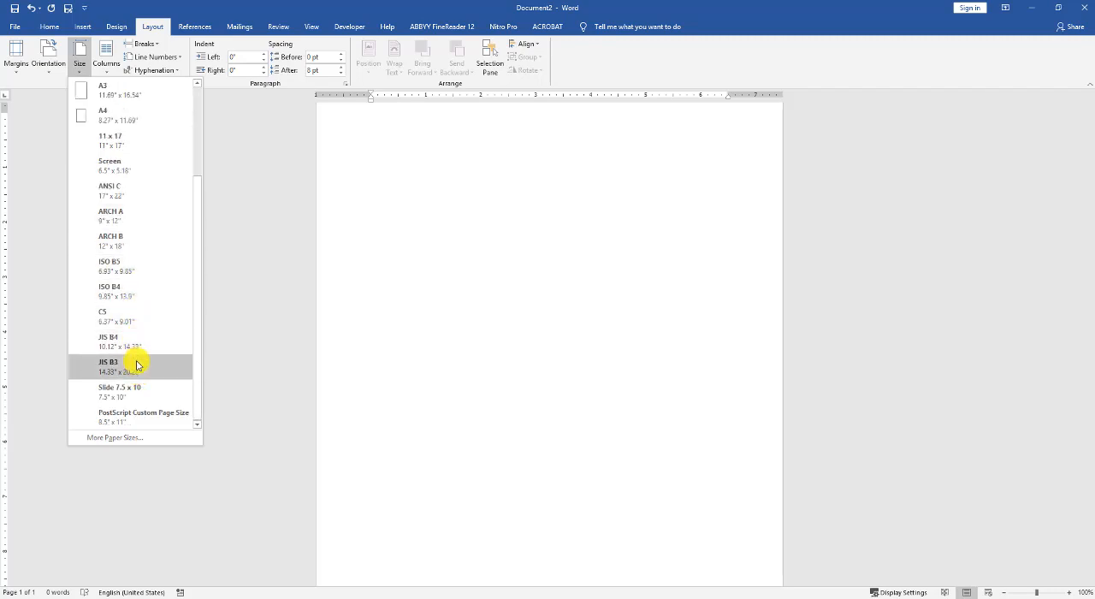
left_click(116, 441)
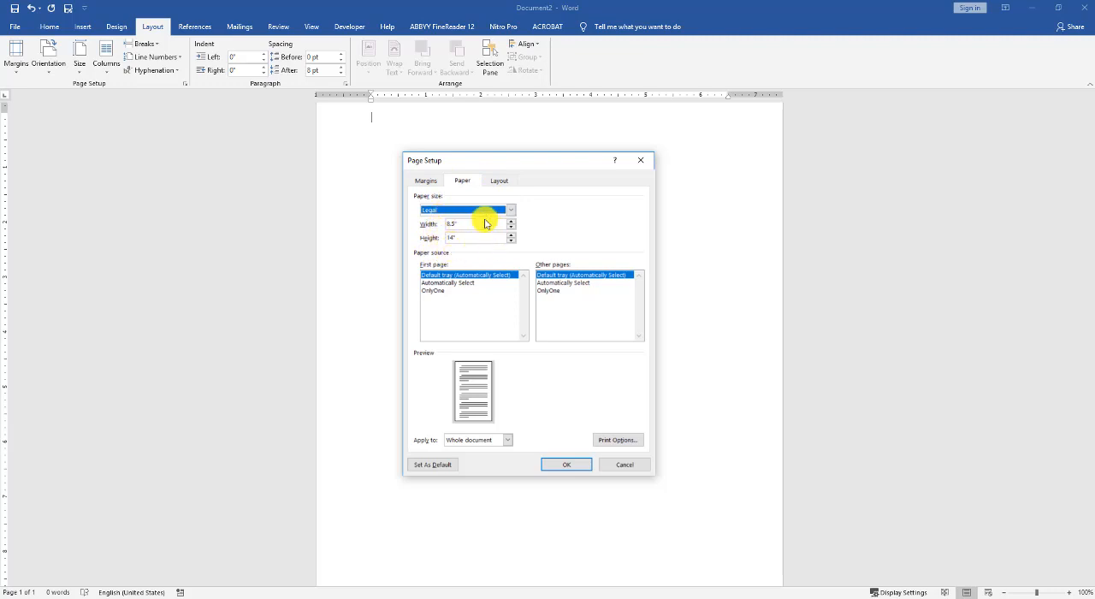
left_click(466, 228)
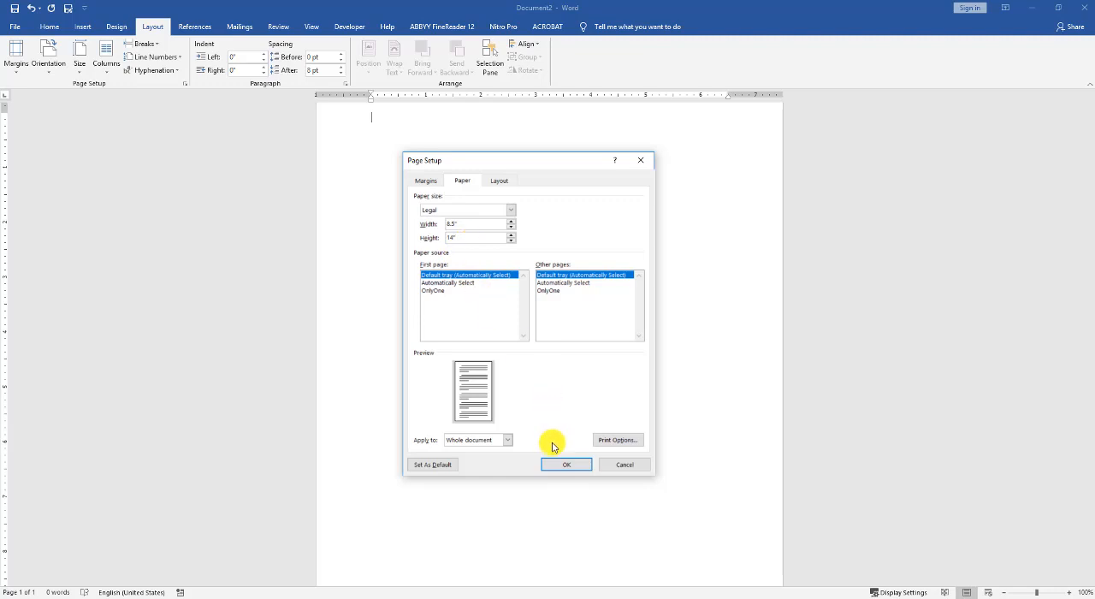
left_click(503, 237)
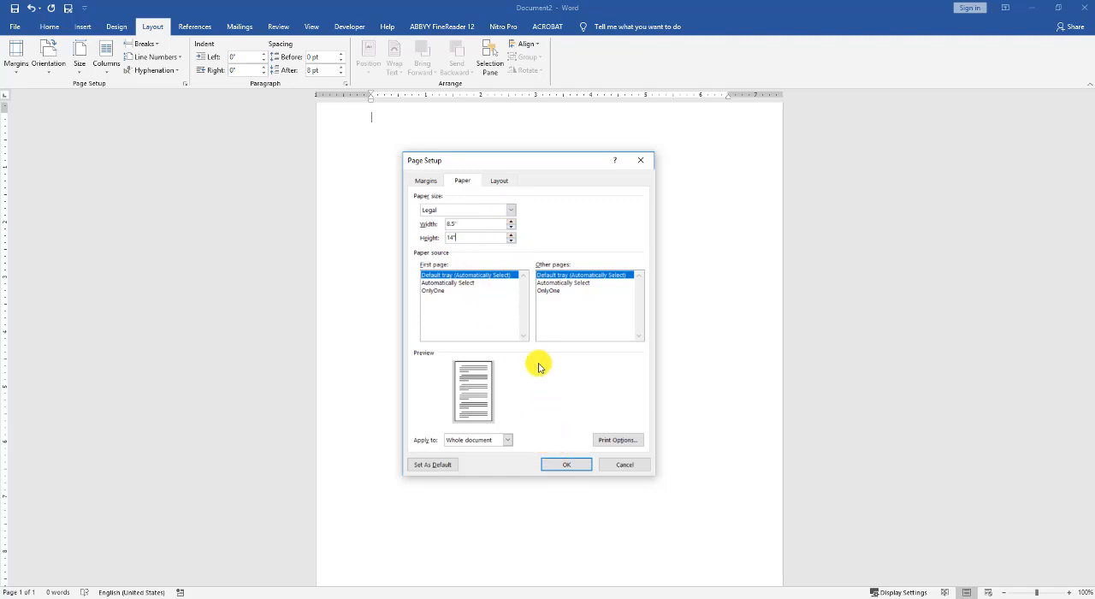
left_click(624, 467)
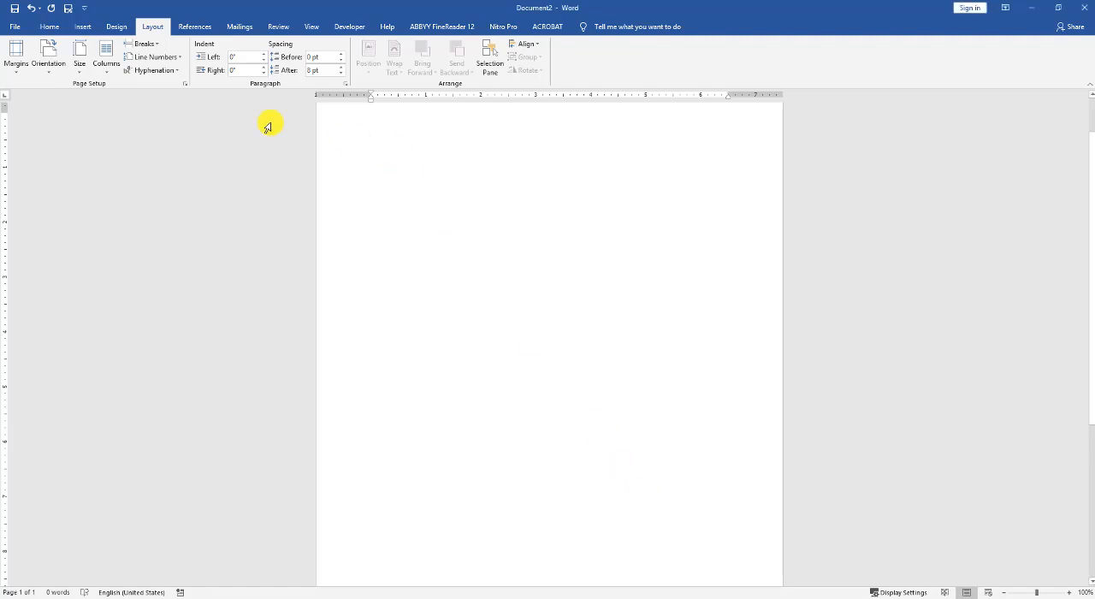
- Set the page size to Letter (8.5" x 11") and the page orientation to Landscape
left_click(80, 72)
left_click(110, 90)
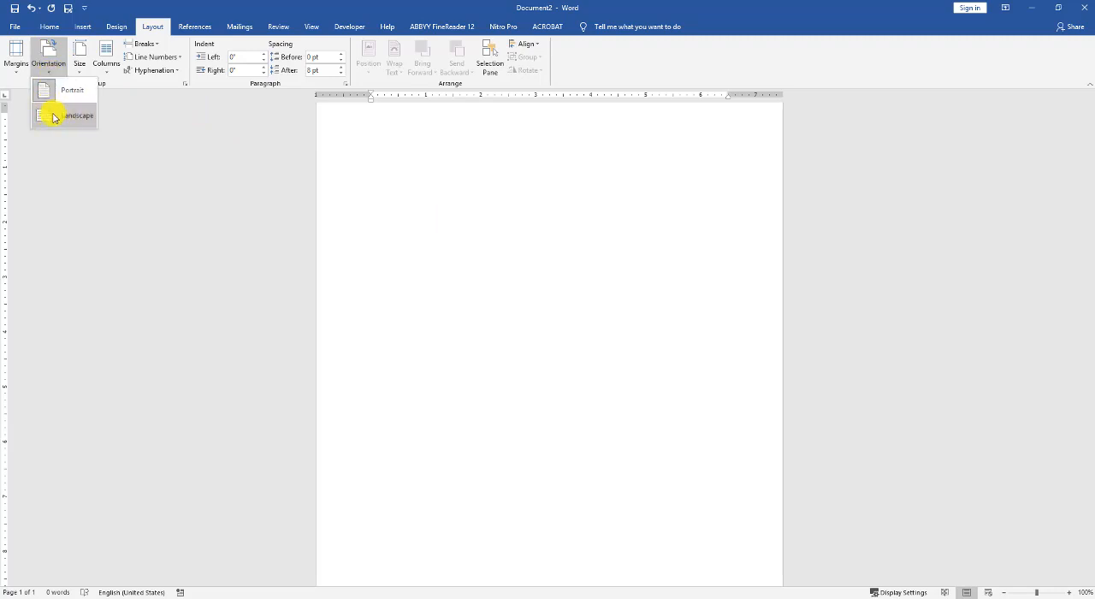
left_click(54, 116)
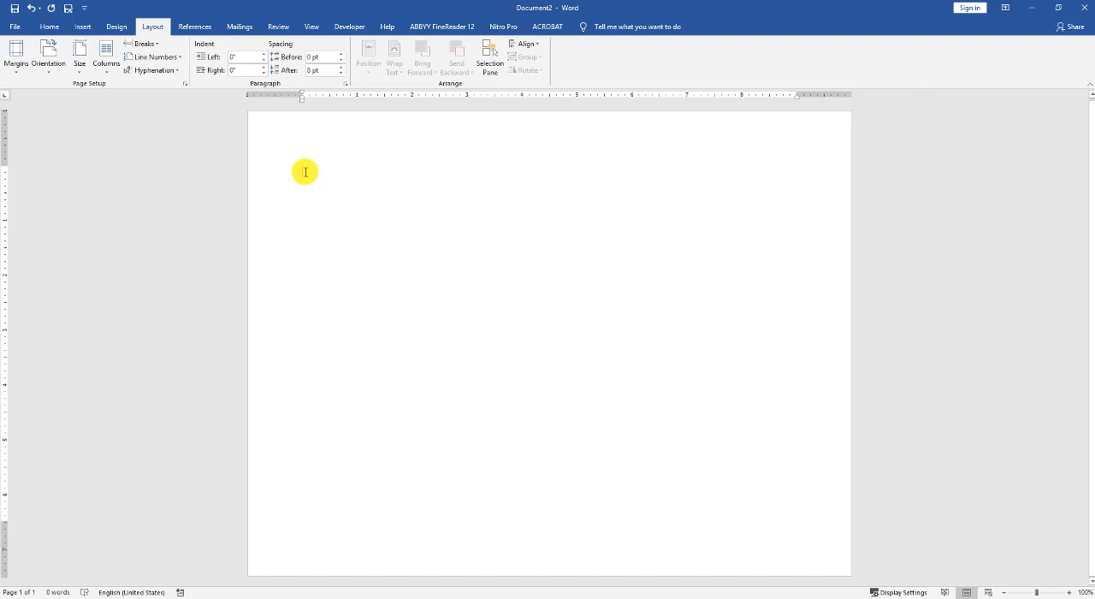
- Apply the Narrow margin preset and customize the top and bottom margins to 1" for the whole document
left_click(17, 72)
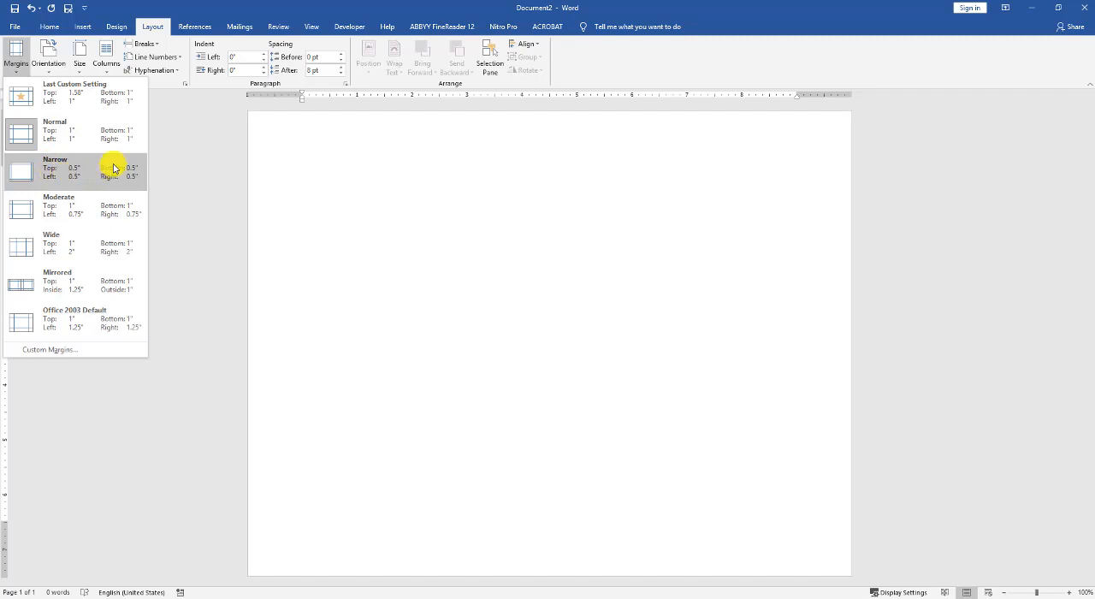
left_click(82, 177)
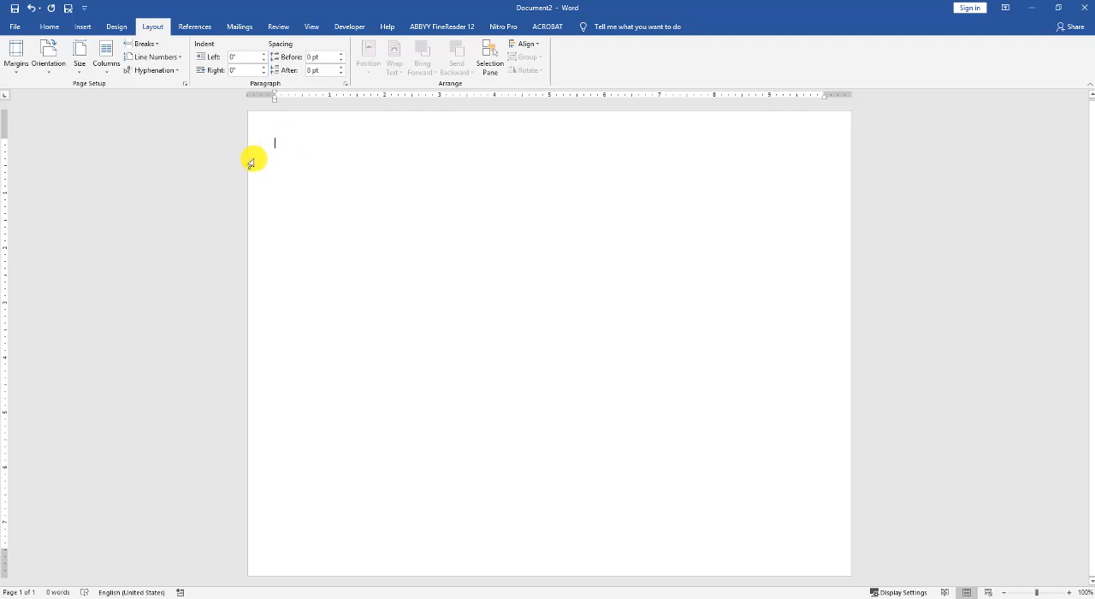
left_click(18, 73)
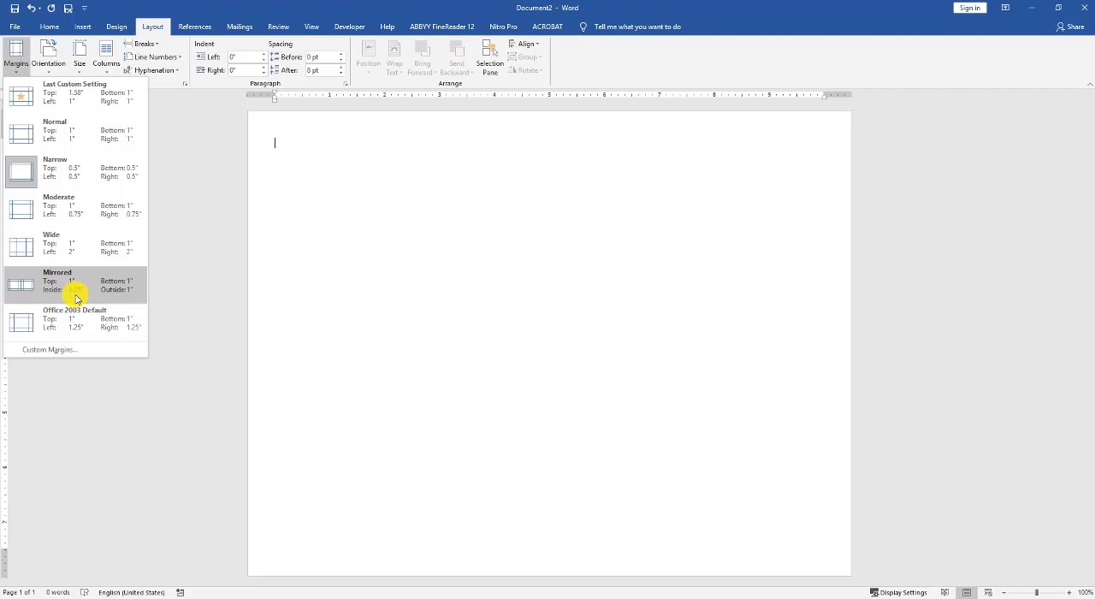
left_click(66, 351)
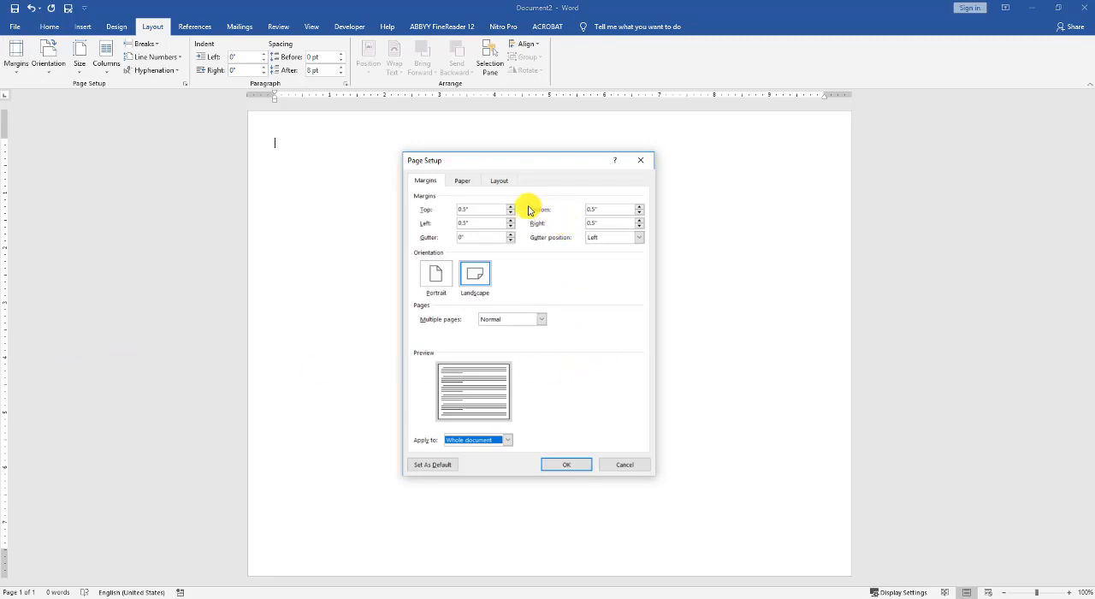
left_click(473, 209)
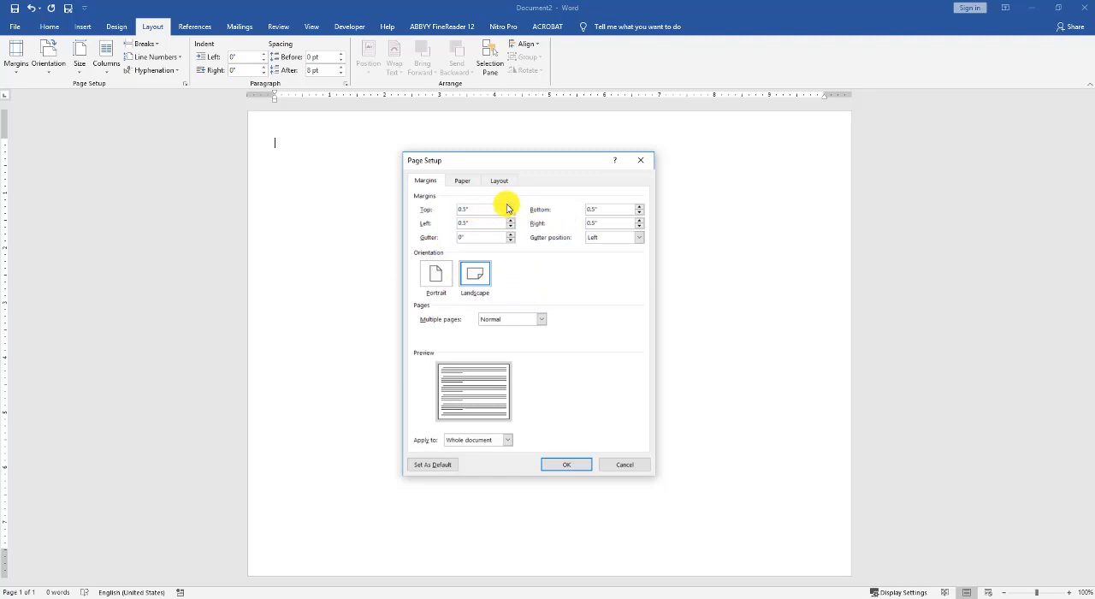
left_click(509, 207)
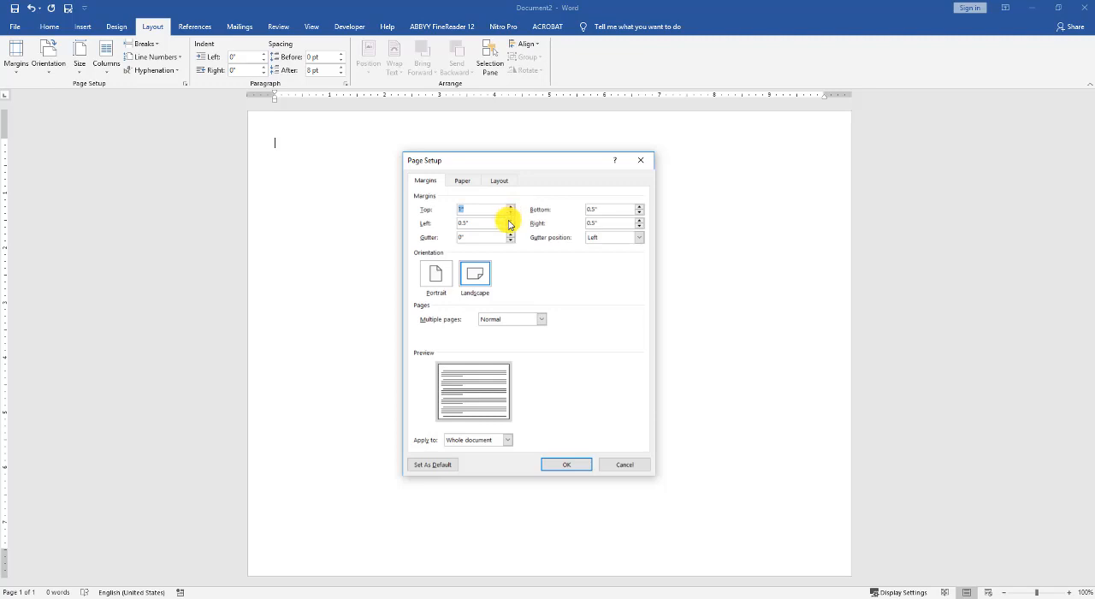
left_click(640, 208)
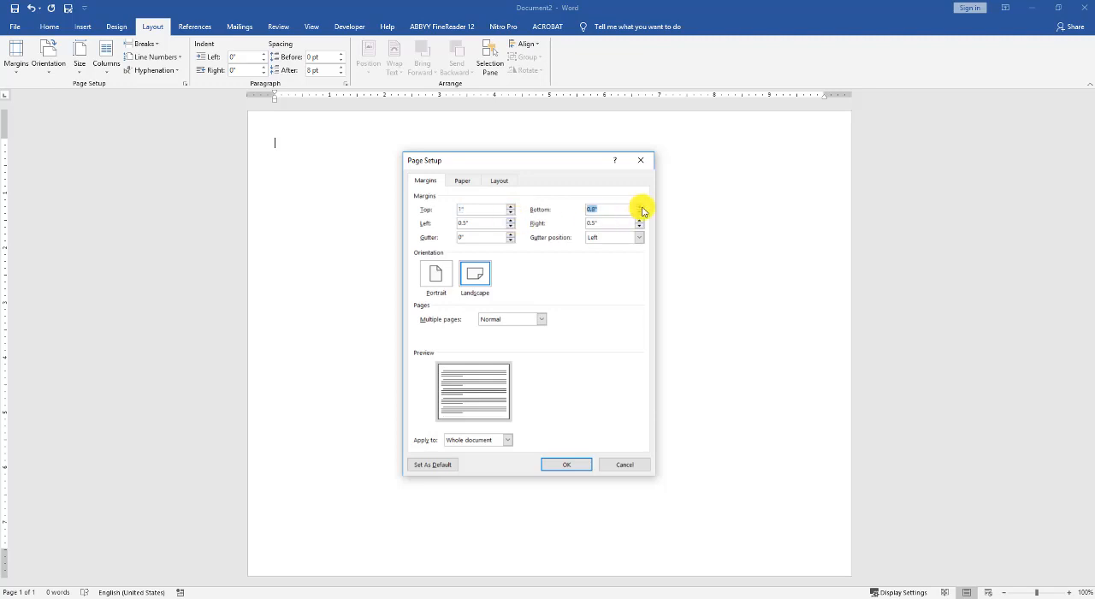
left_click(640, 207)
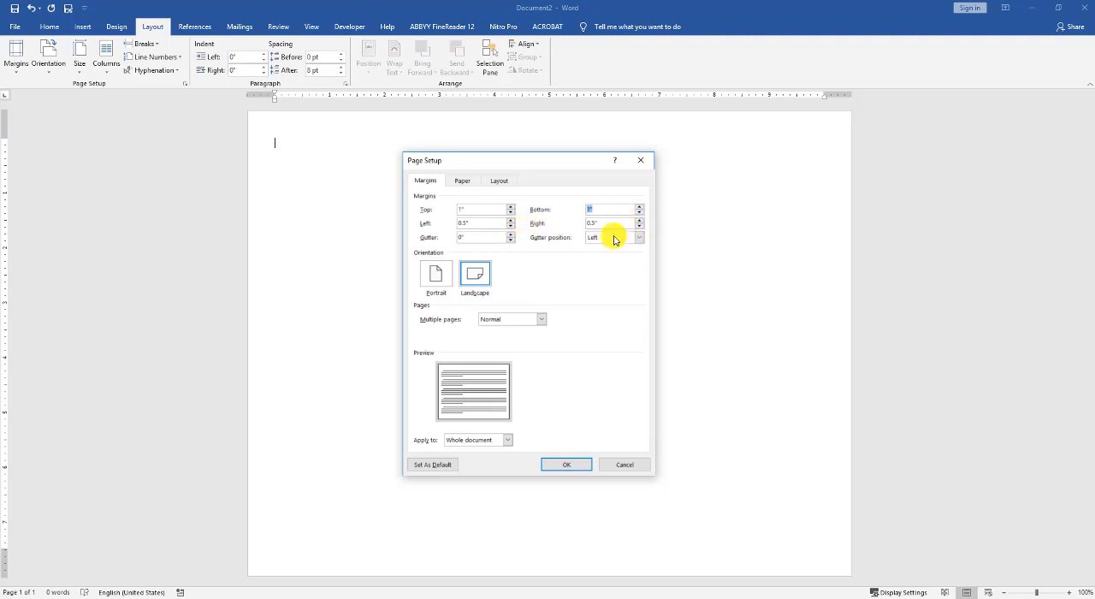
left_click(562, 465)
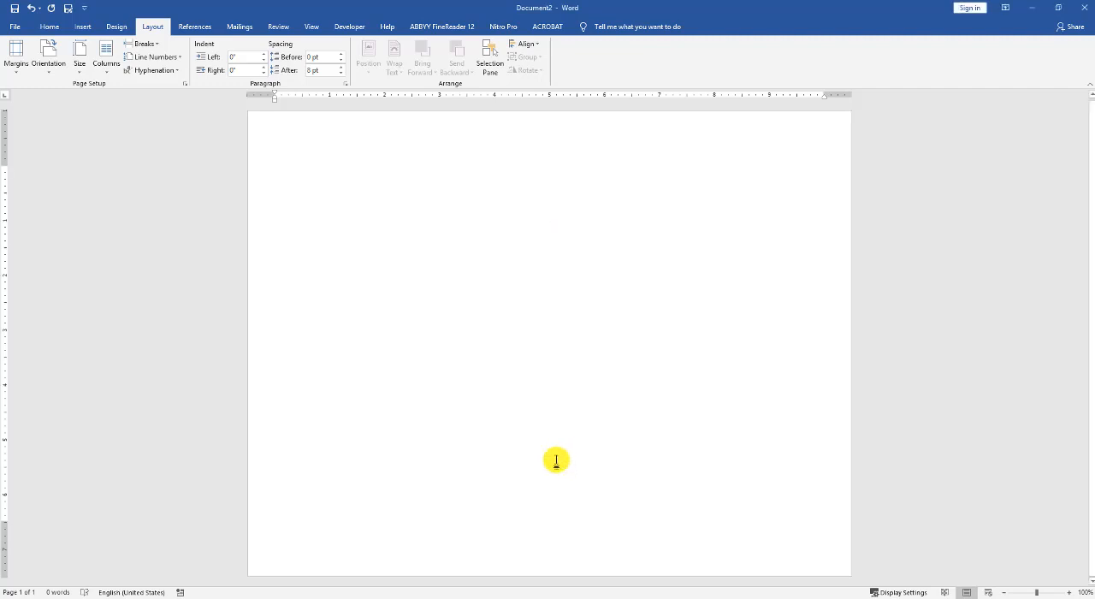
left_click(17, 60)
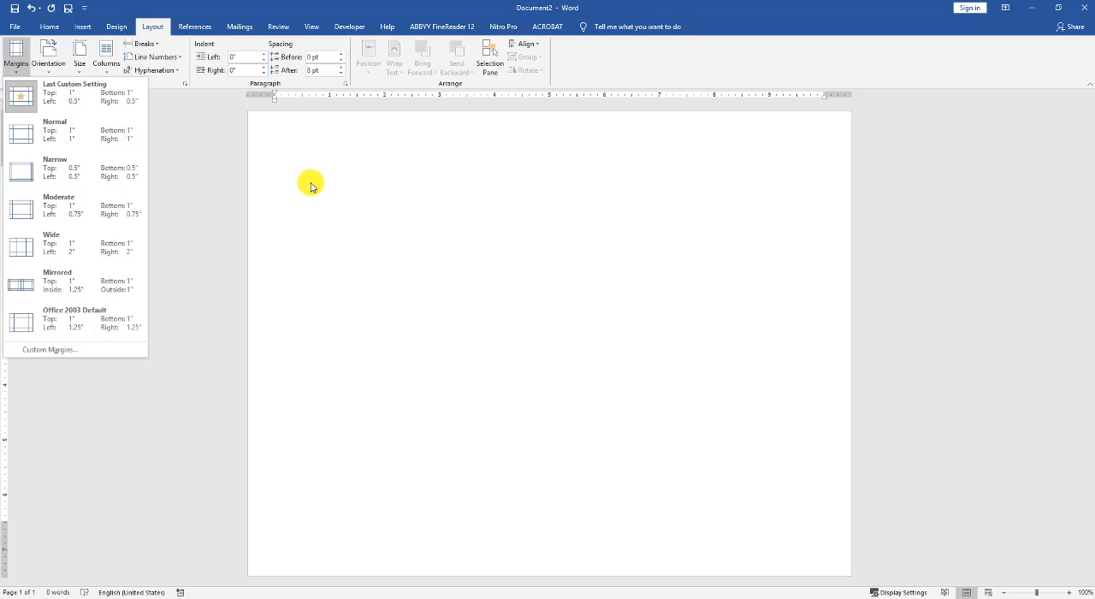
left_click(13, 51)
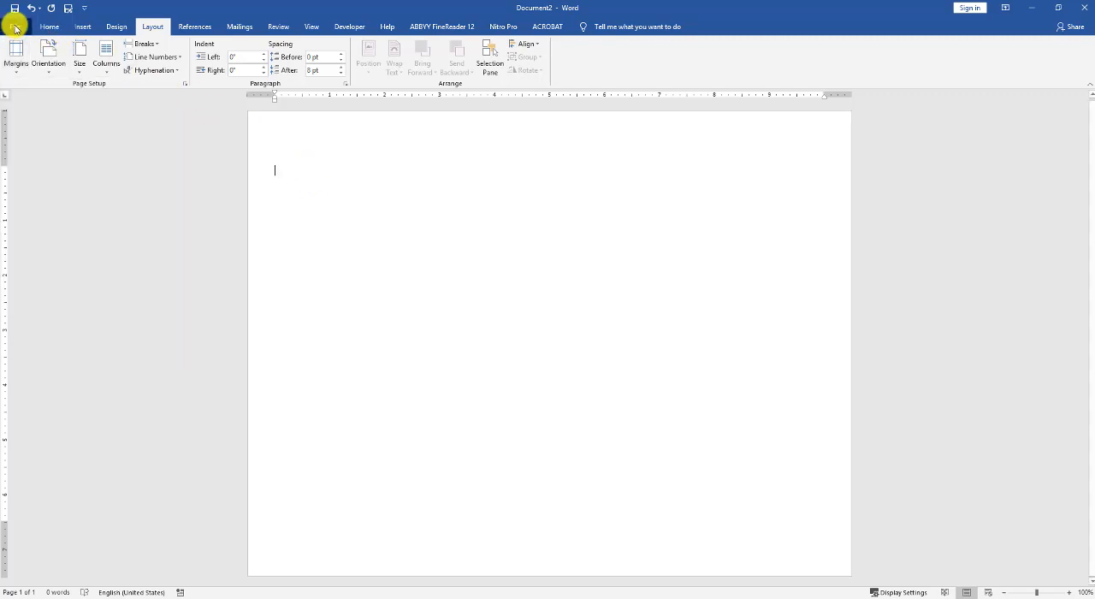
- Close the new blank document and return to The Way to Wellness_plain
left_click(14, 28)
left_click(16, 27)
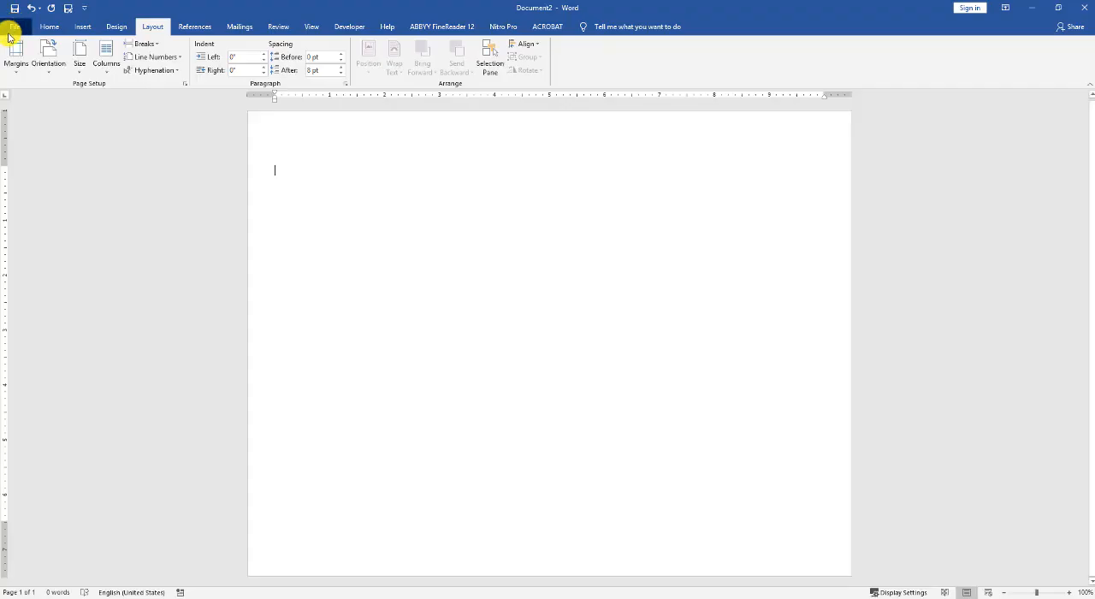
left_click(10, 32)
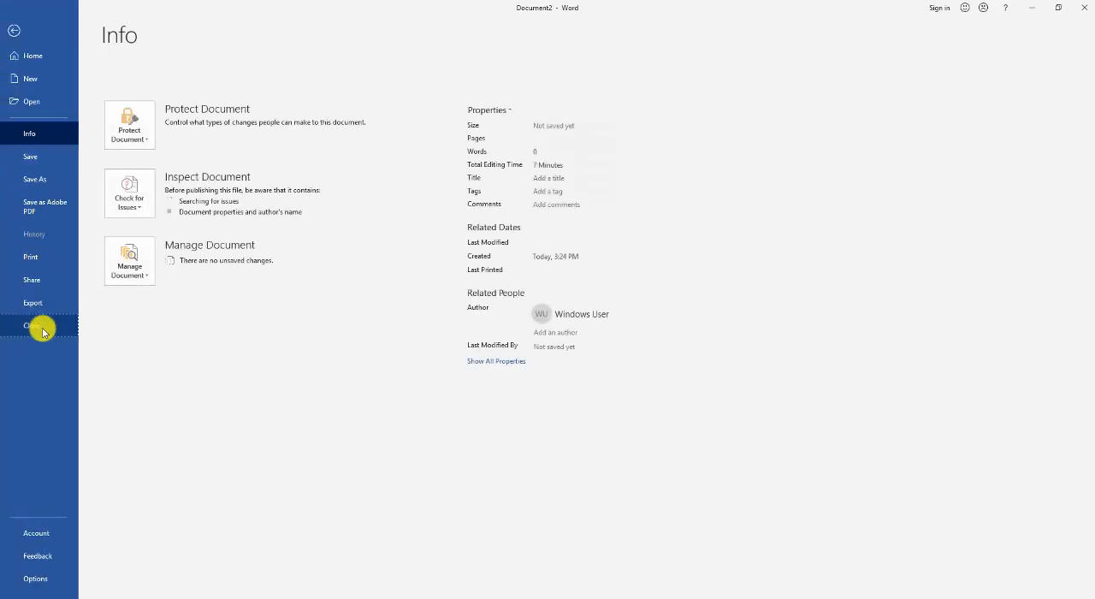
left_click(42, 327)
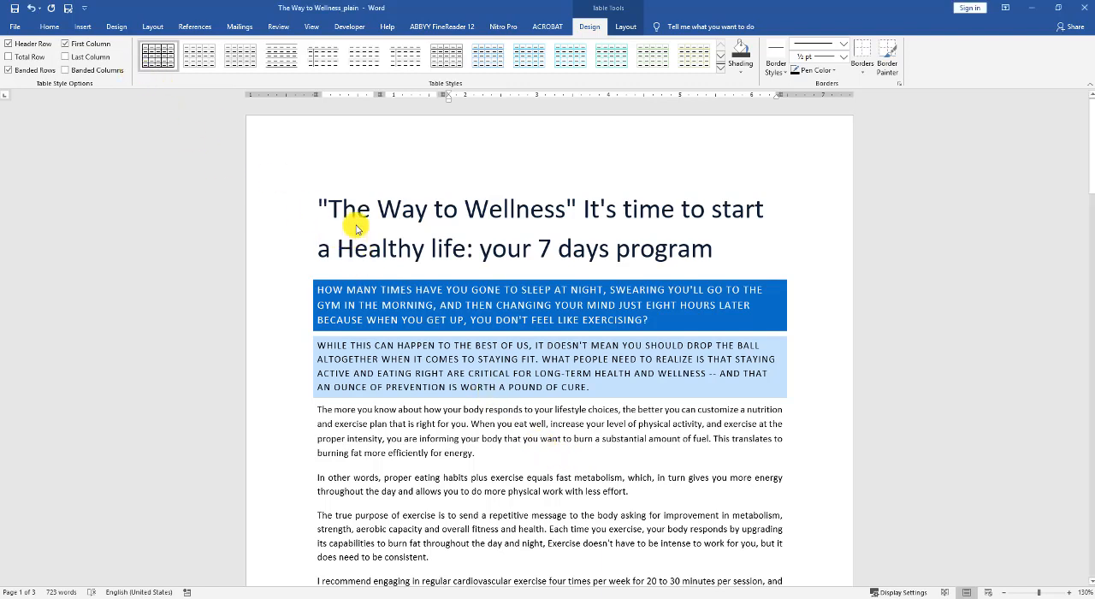
- Apply the Last Custom Setting margins, 1" top and bottom and 0.5" on both sides, and review the first page's text flow
left_click(357, 214)
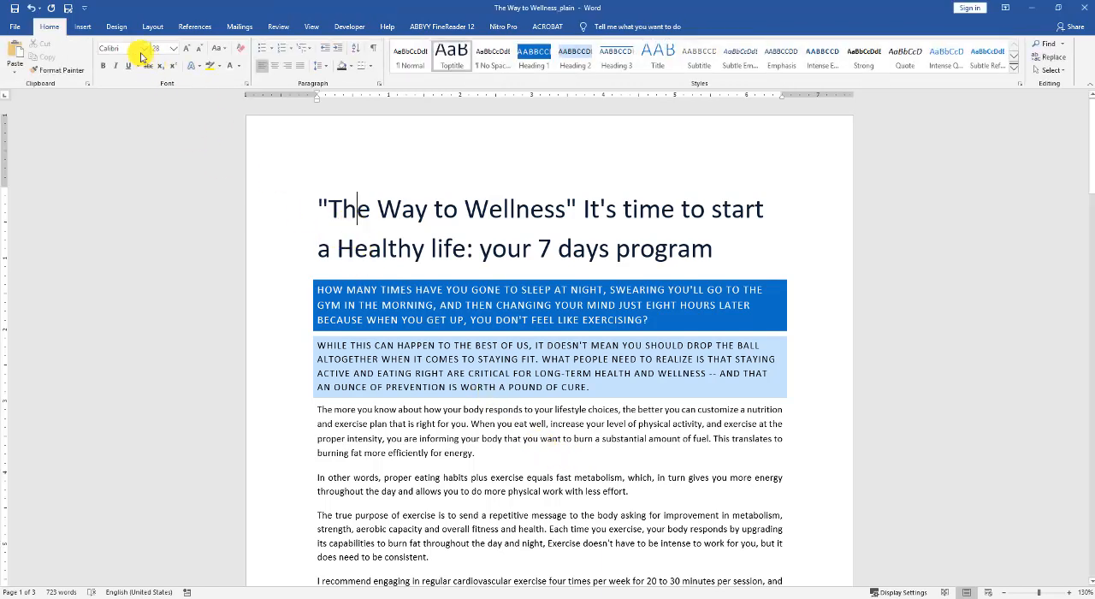
left_click(150, 26)
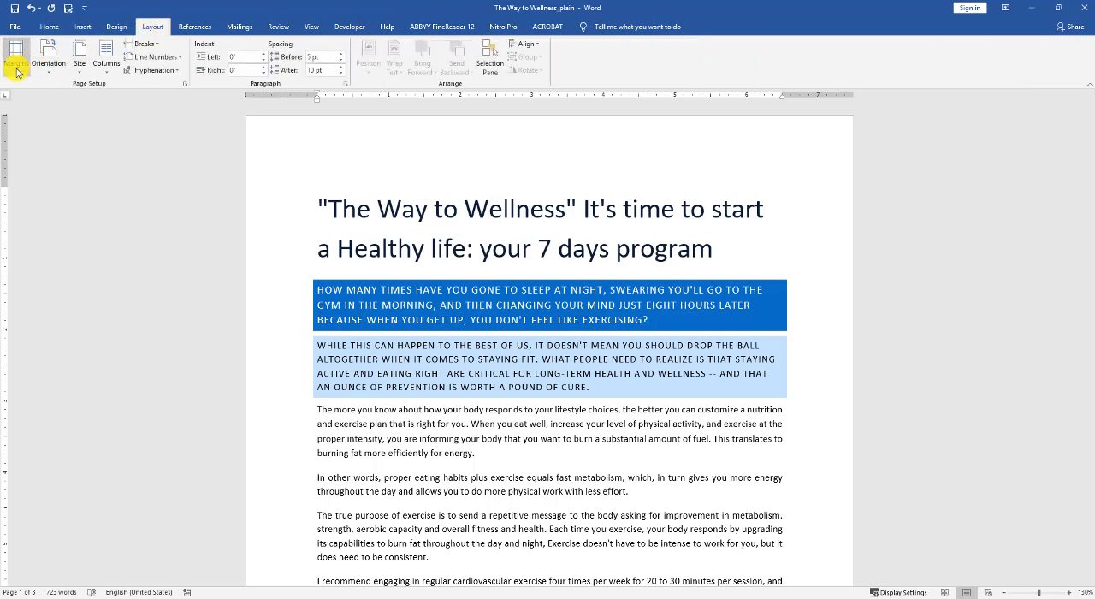
left_click(16, 68)
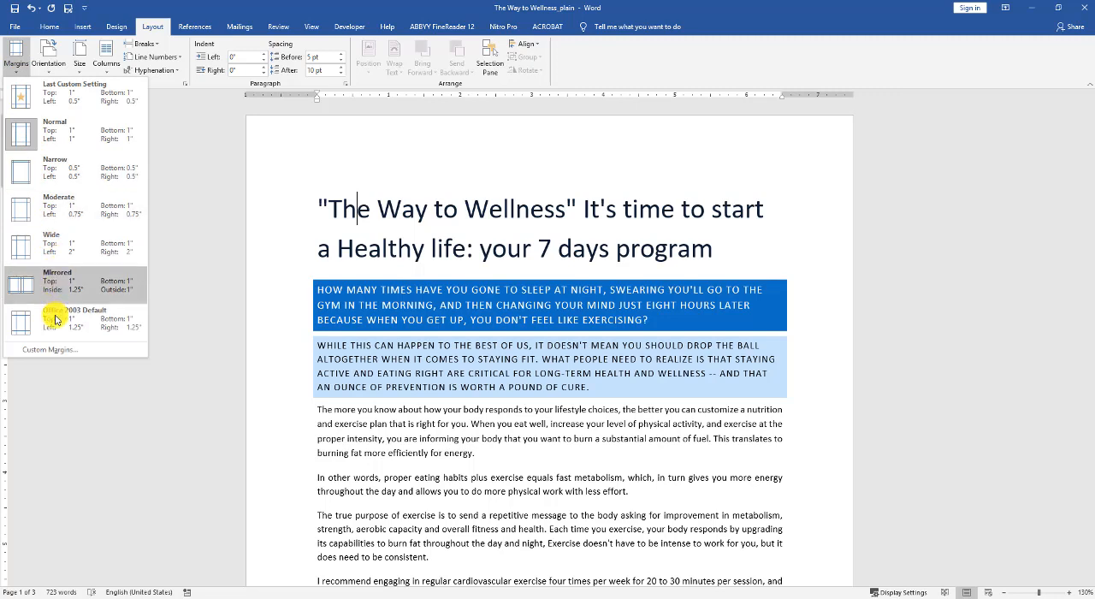
left_click(89, 102)
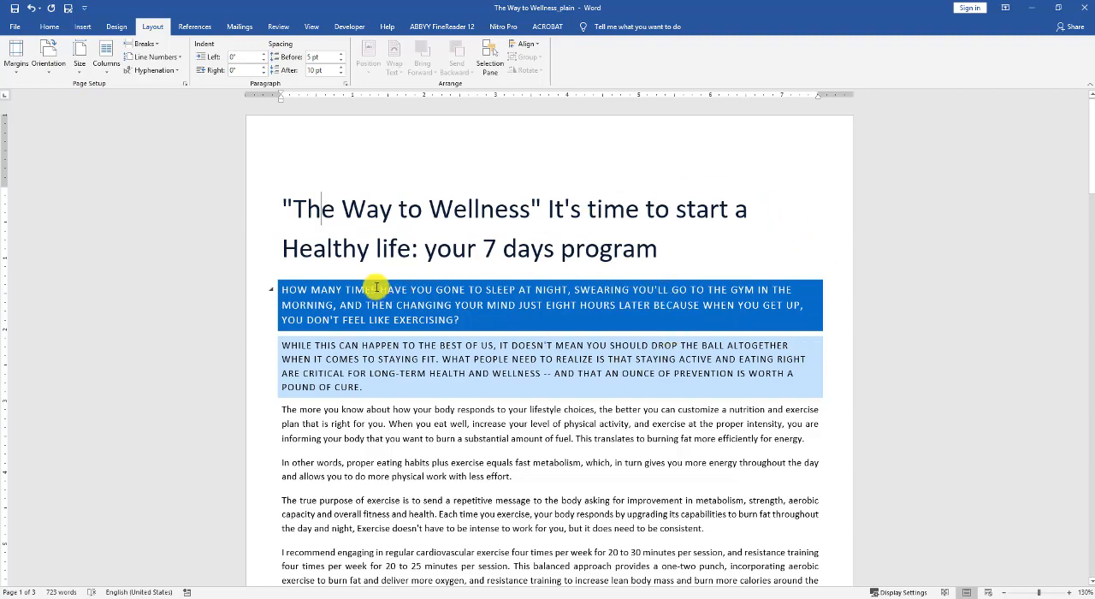
scroll(379, 295, "down", 8)
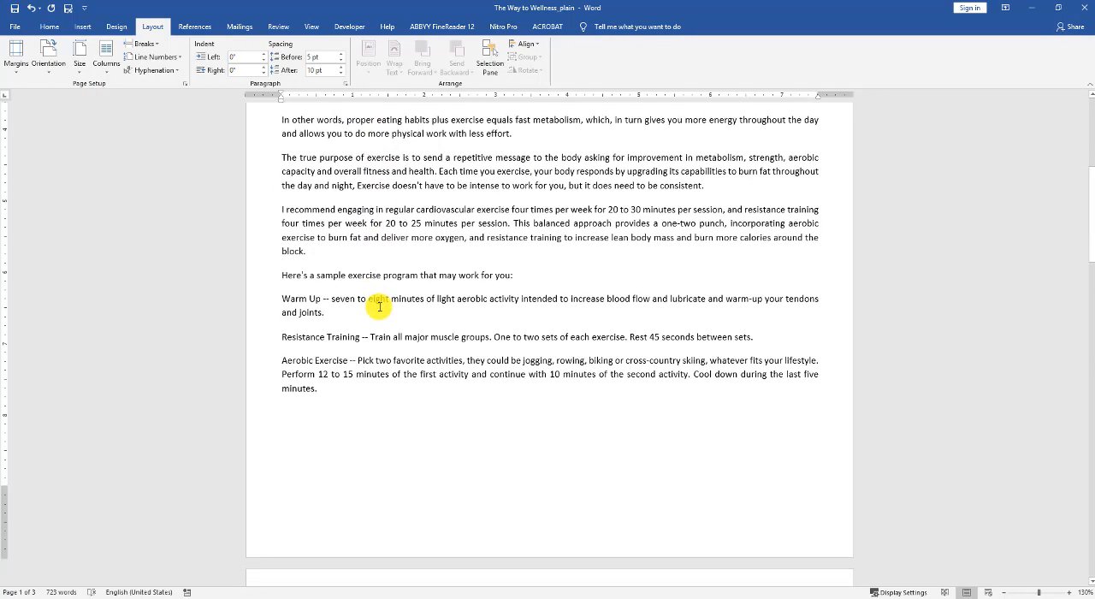
scroll(379, 306, "up", 8)
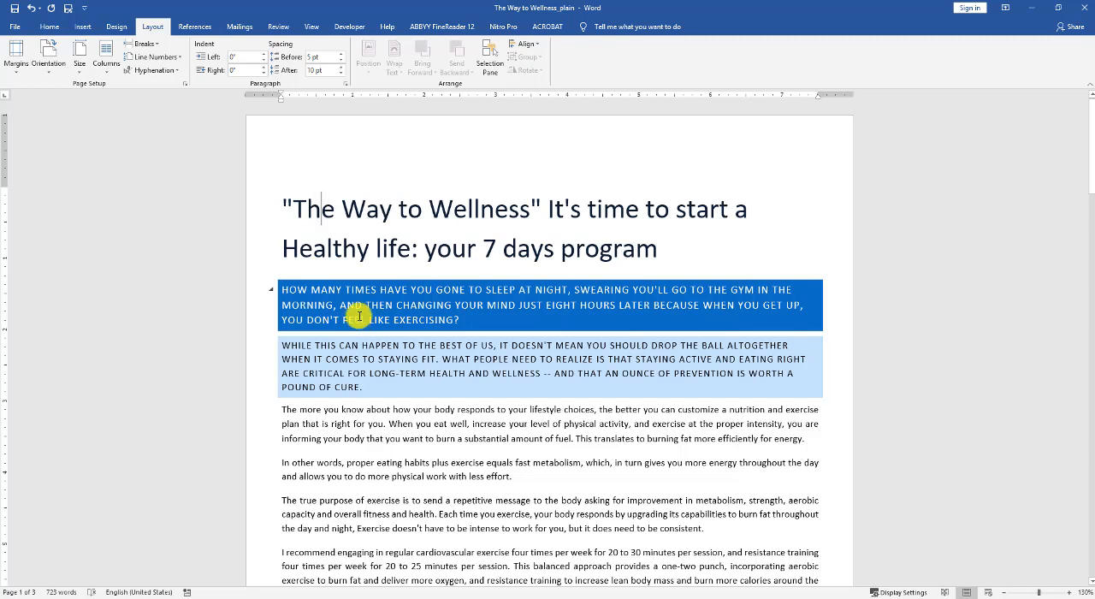
- Apply the Normal margin preset with 1" on all sides and check how the first page's text is laid out
left_click(14, 60)
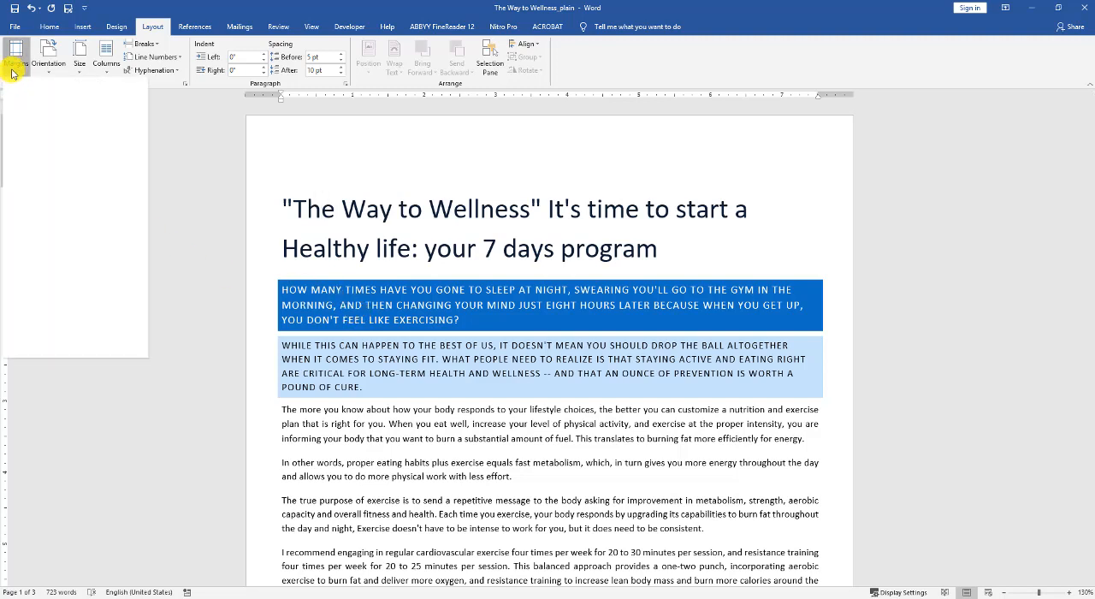
left_click(54, 141)
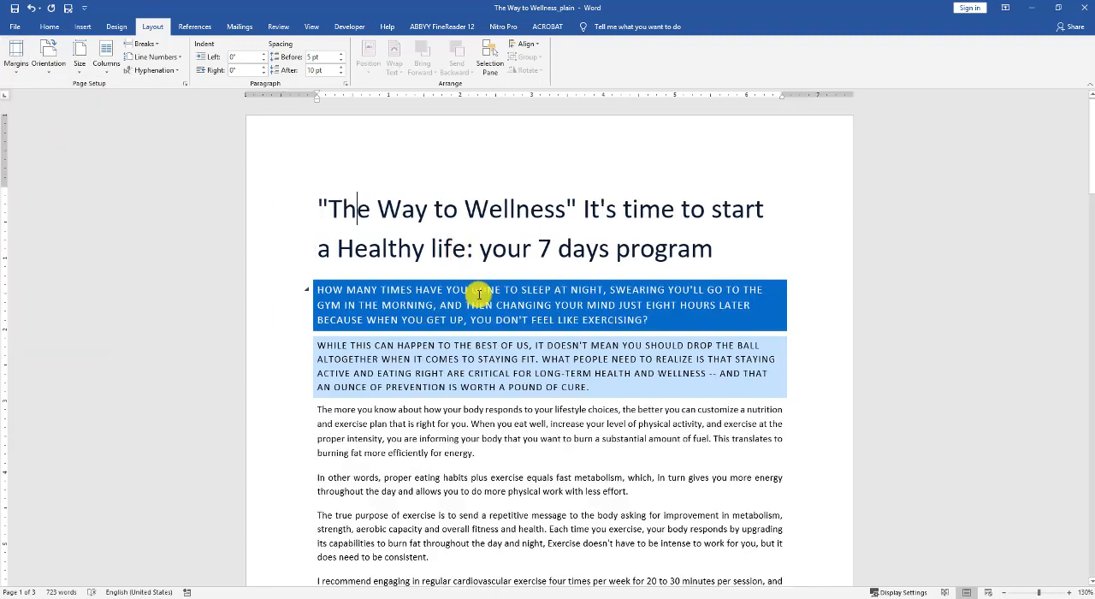
scroll(480, 294, "down", 3)
scroll(479, 295, "down", 5)
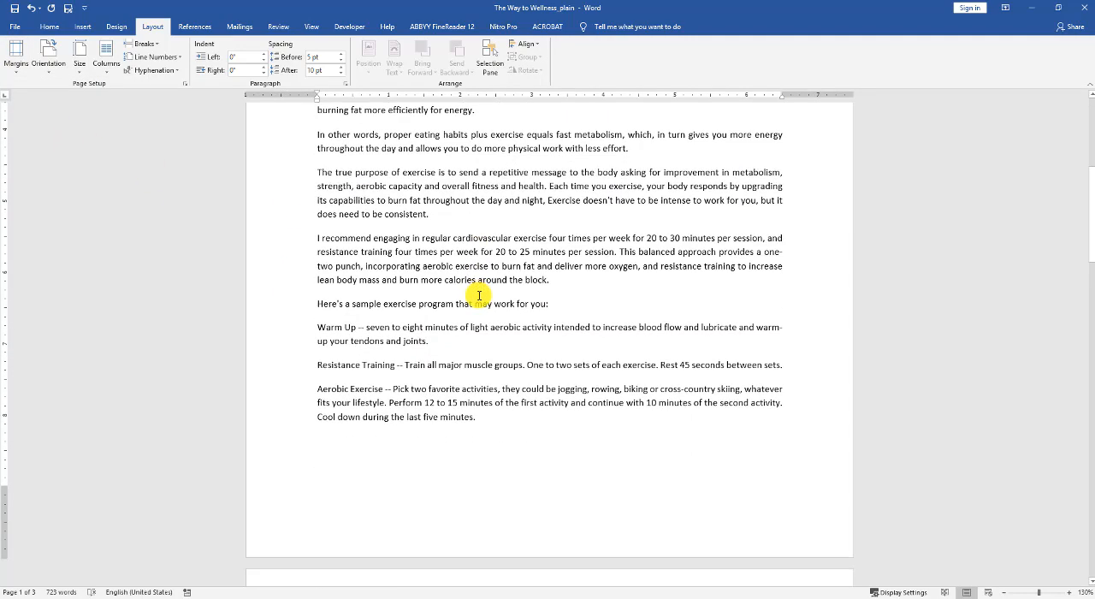
scroll(479, 294, "up", 8)
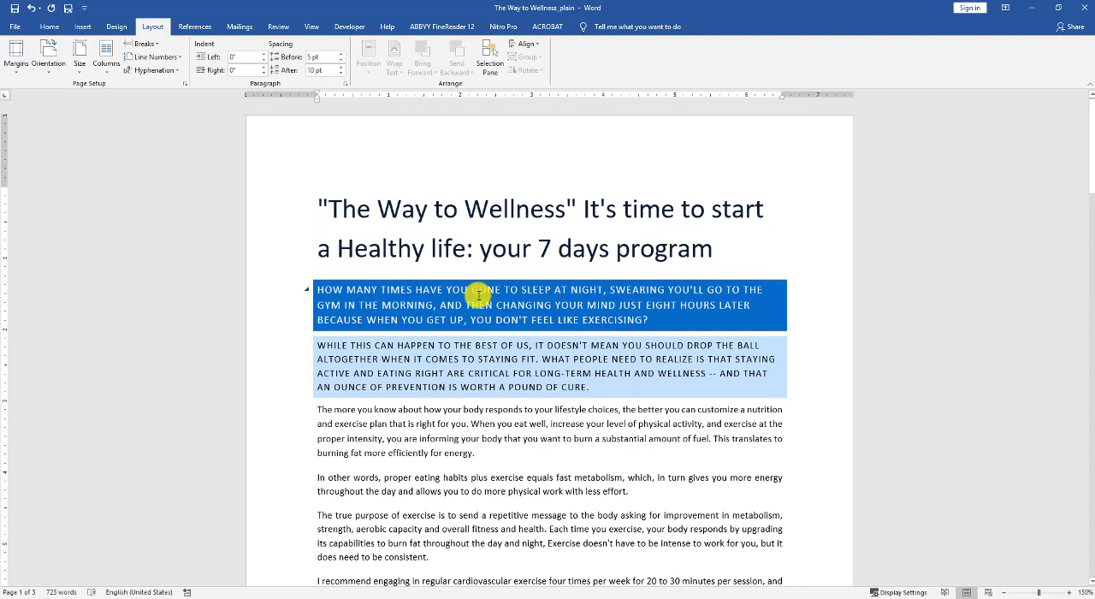